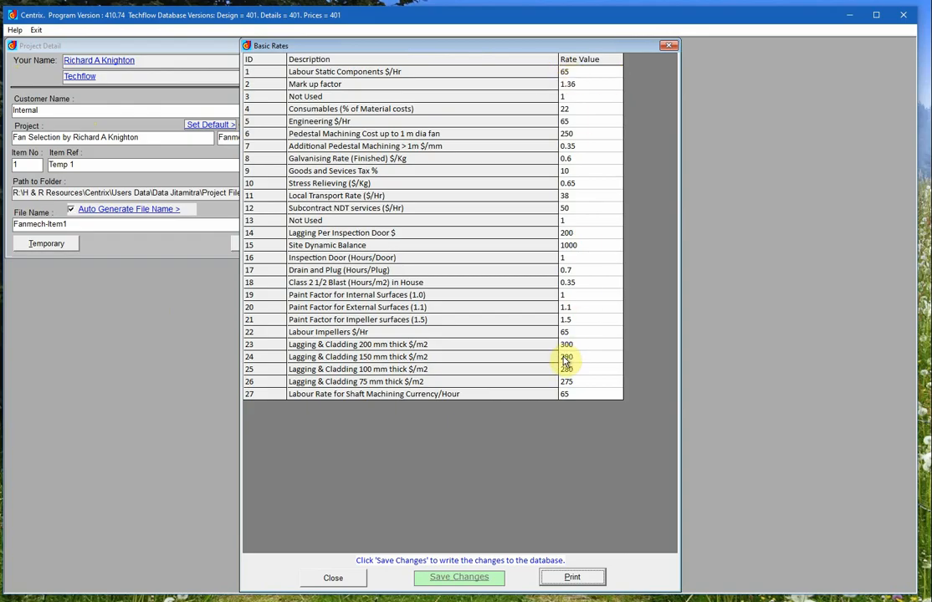
# - Close the basic rates table and open the plate prices editor
pyautogui.click(332, 579)
pyautogui.click(38, 29)
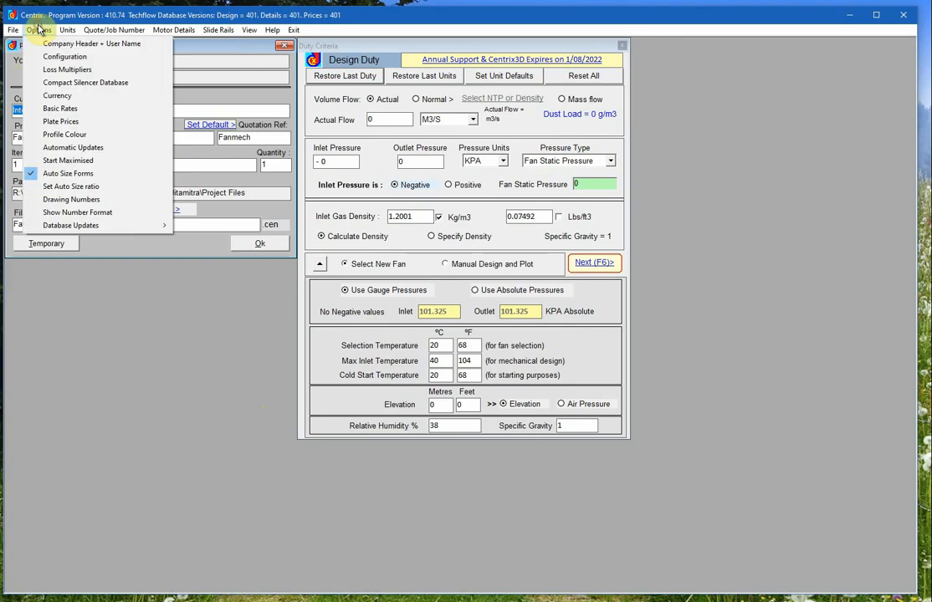
pyautogui.click(83, 125)
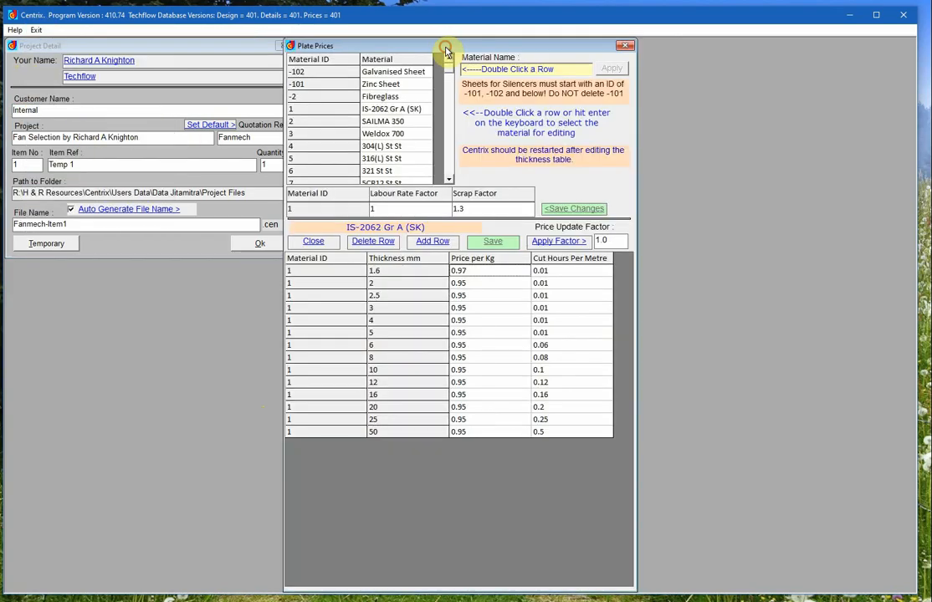
pyautogui.moveTo(445, 48); pyautogui.dragTo(427, 51)
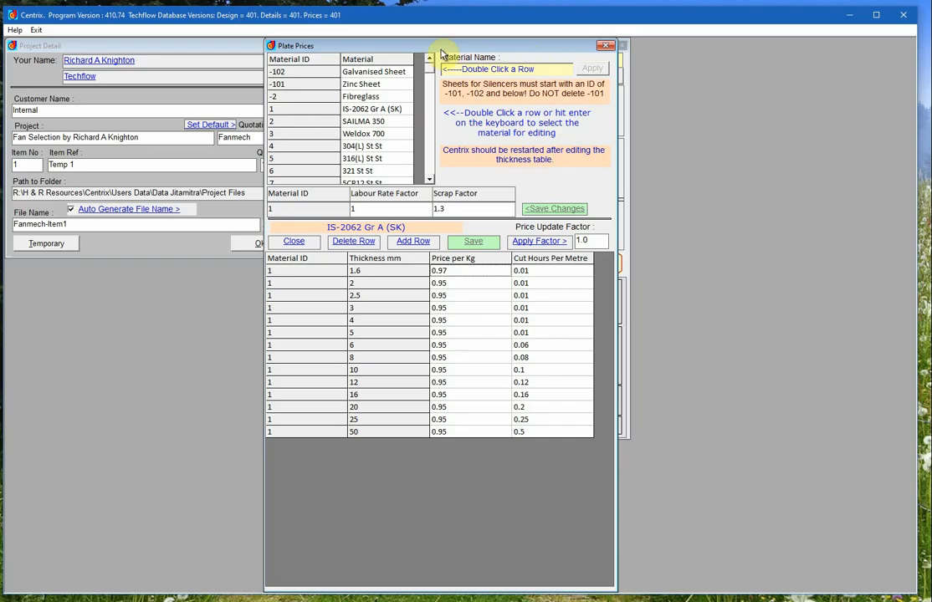
# - View the Zinc Sheet and Fibreglass thickness price tables
pyautogui.doubleClick(360, 85)
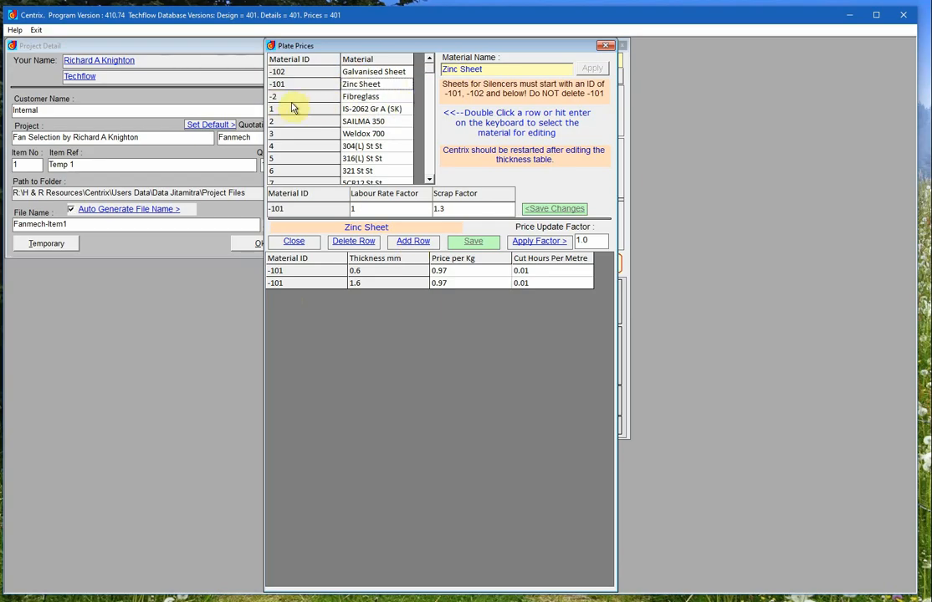
pyautogui.doubleClick(375, 98)
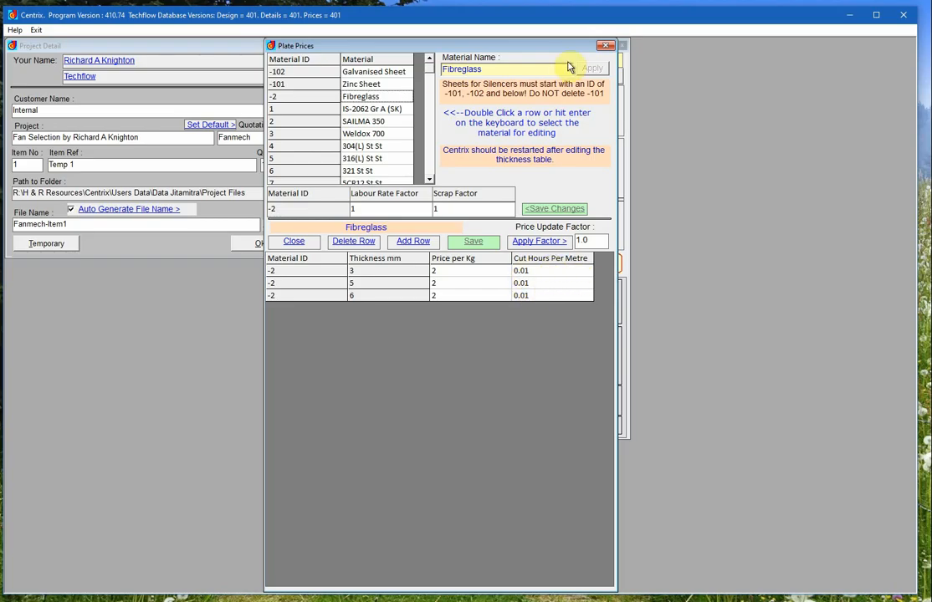
# - Try to rename the Weldox 700 material as Bisalloy 80, declining the confirmation
pyautogui.doubleClick(365, 133)
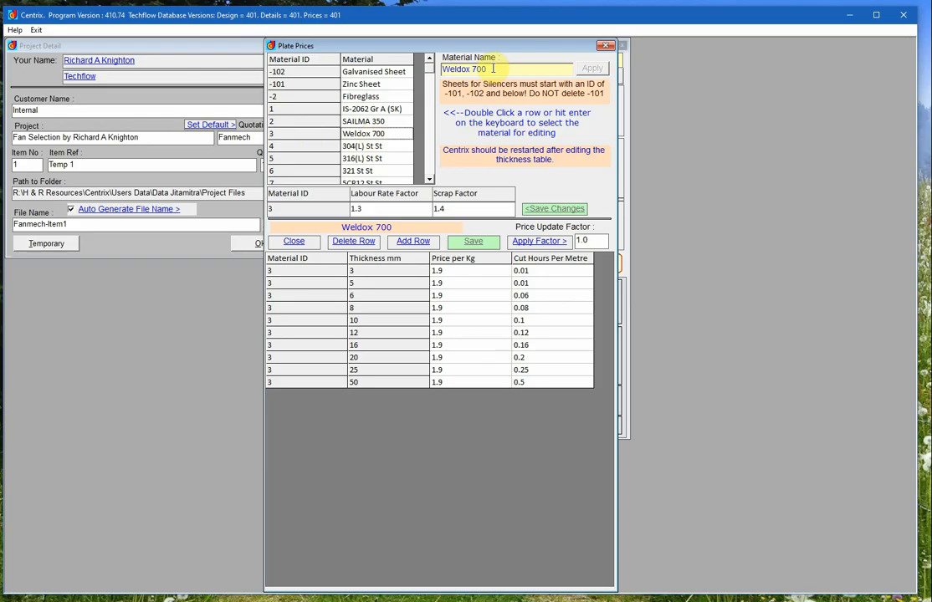
pyautogui.moveTo(492, 69); pyautogui.dragTo(442, 70)
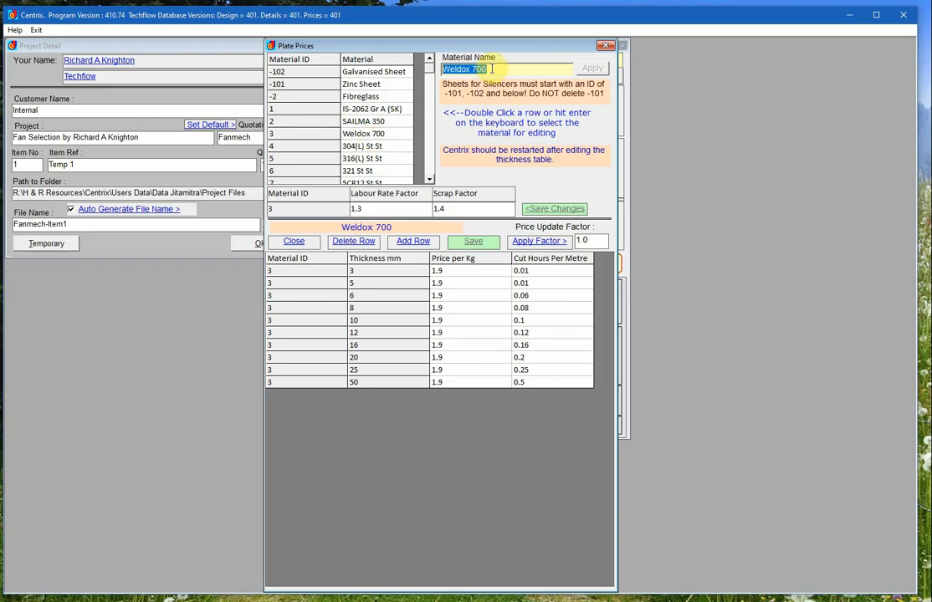
pyautogui.write('Bia')
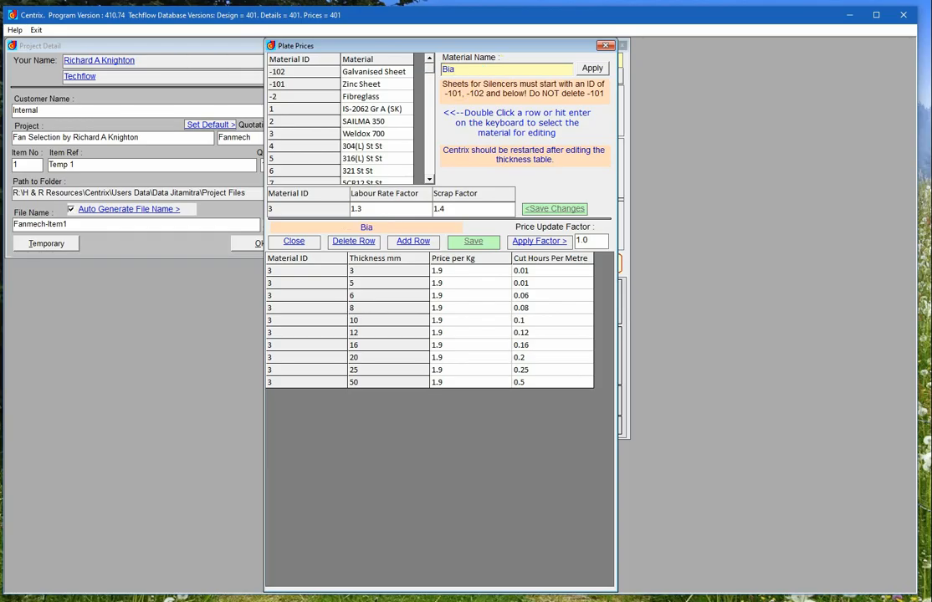
pyautogui.press('BackSpace')
pyautogui.write('salloy 80')
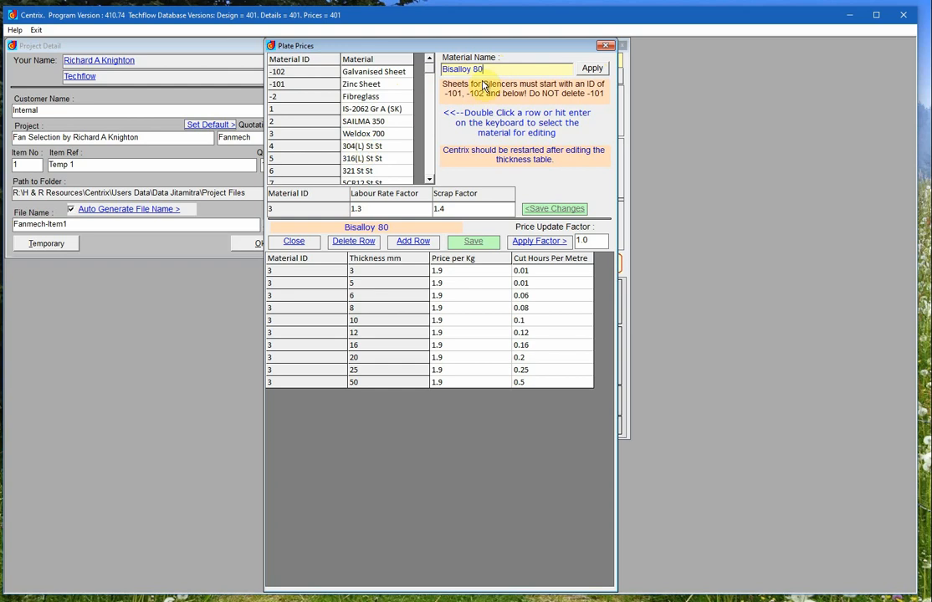
pyautogui.click(592, 70)
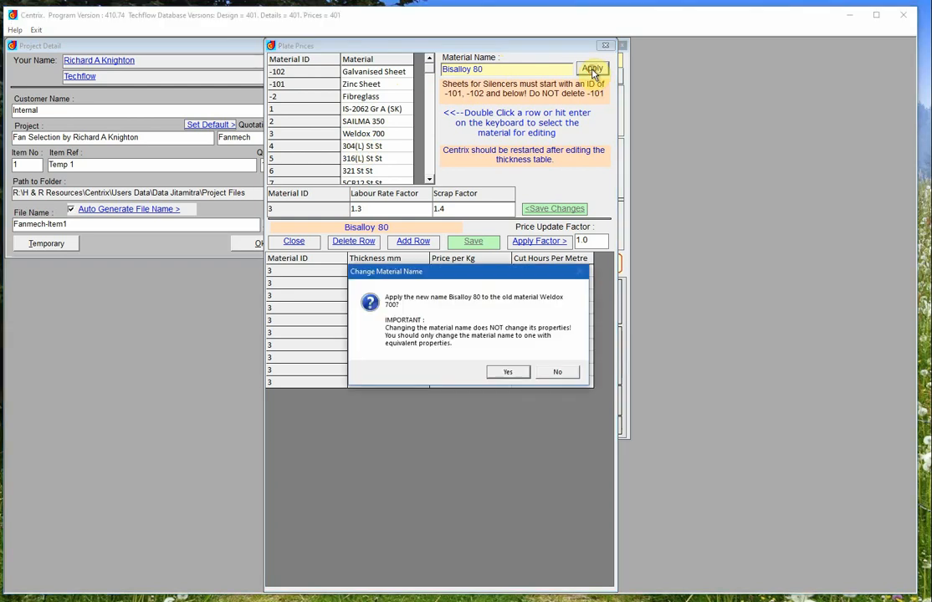
pyautogui.moveTo(453, 266); pyautogui.dragTo(461, 140)
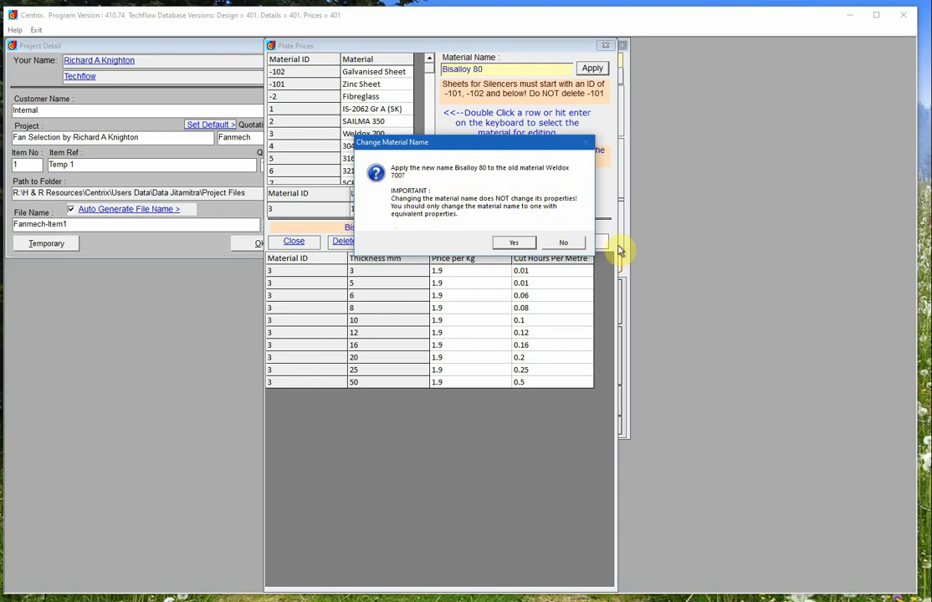
pyautogui.click(564, 241)
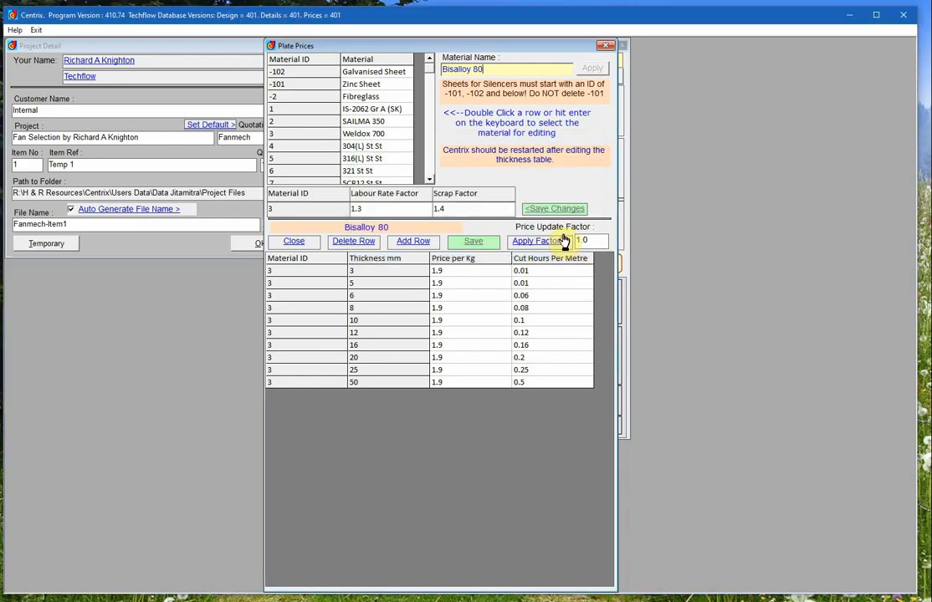
# - View the 304(L) St St and Weldox 700 thickness price tables
pyautogui.click(365, 147)
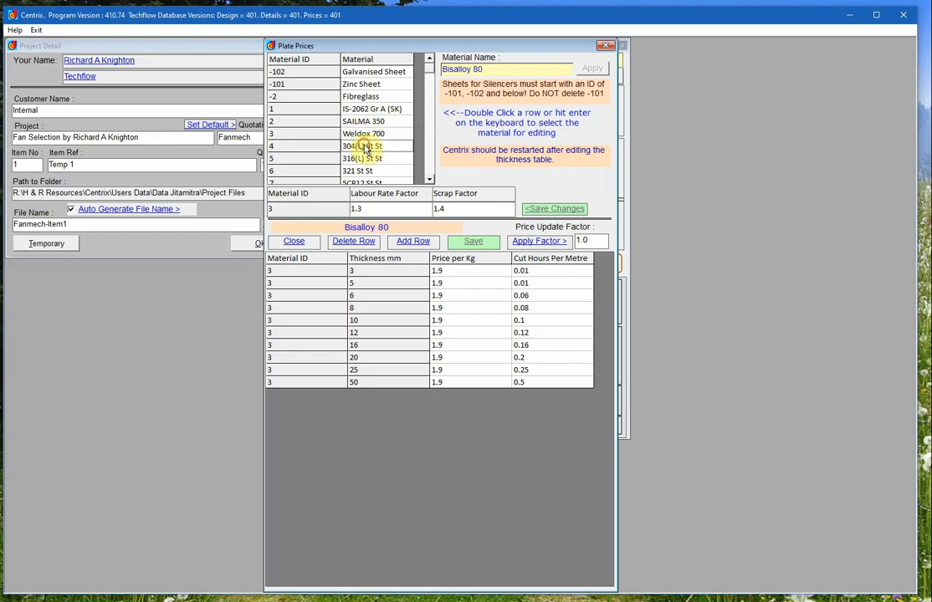
pyautogui.doubleClick(365, 148)
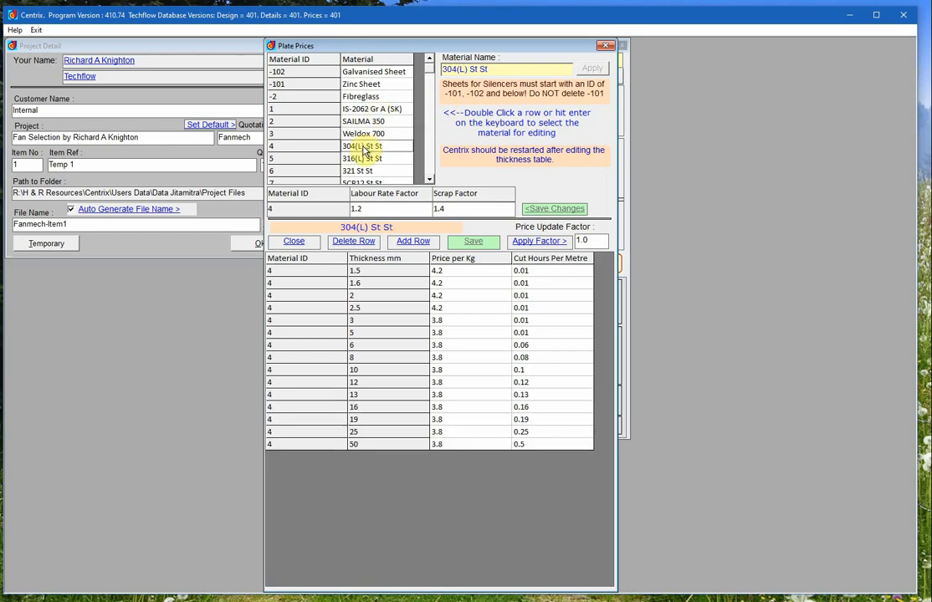
pyautogui.doubleClick(365, 136)
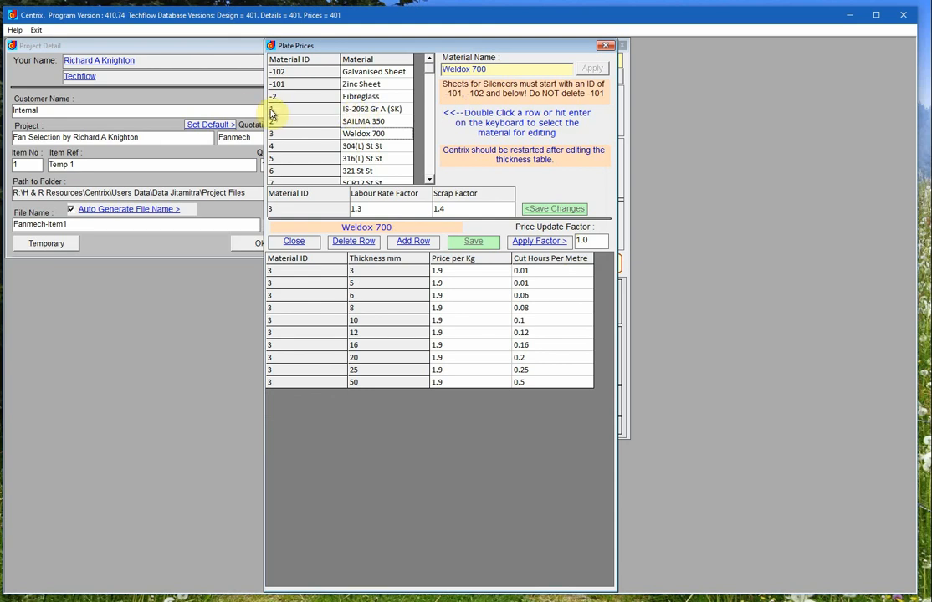
# - Apply a price update factor of 5 to all IS-2062 Gr A (SK) prices
pyautogui.click(366, 112)
pyautogui.doubleClick(366, 113)
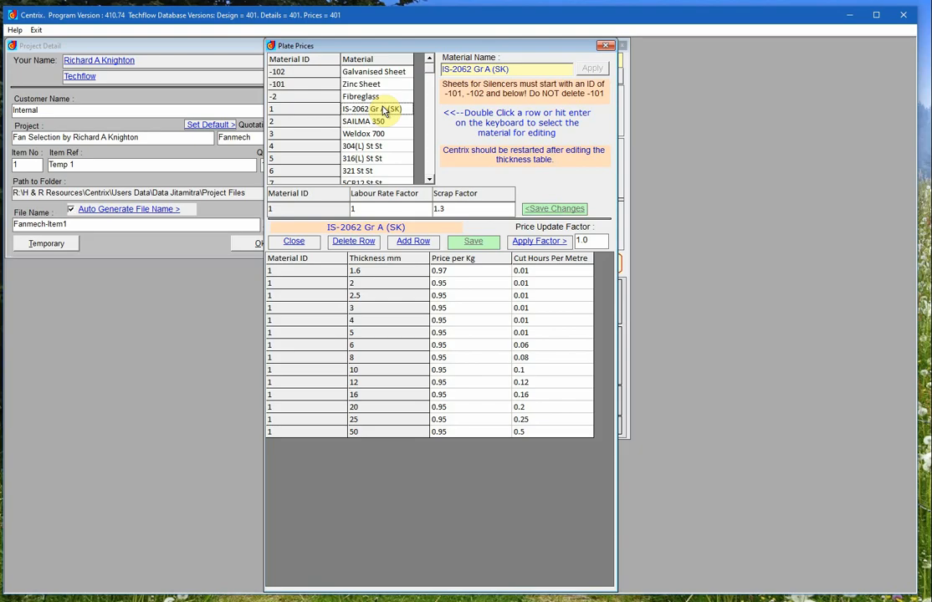
pyautogui.click(280, 113)
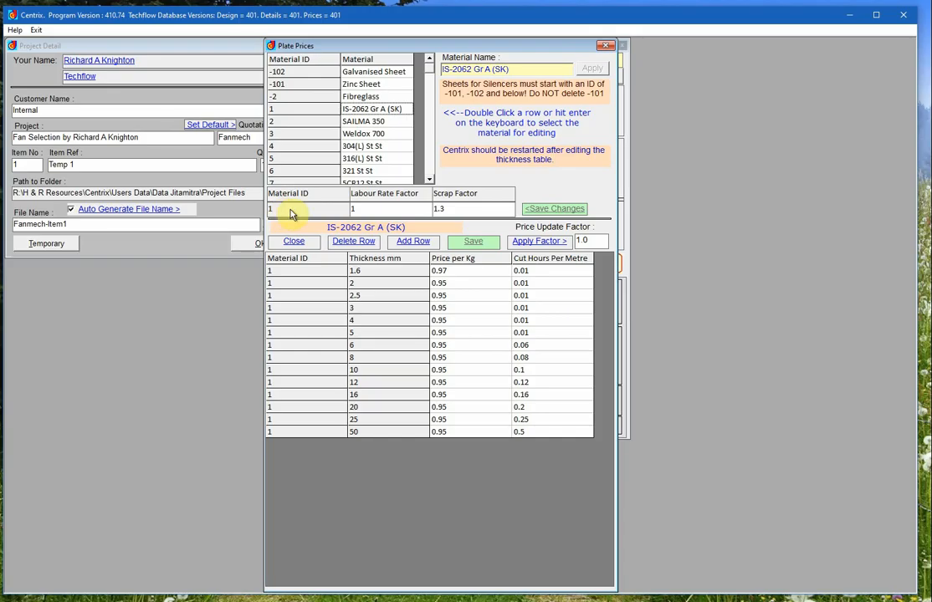
pyautogui.doubleClick(379, 204)
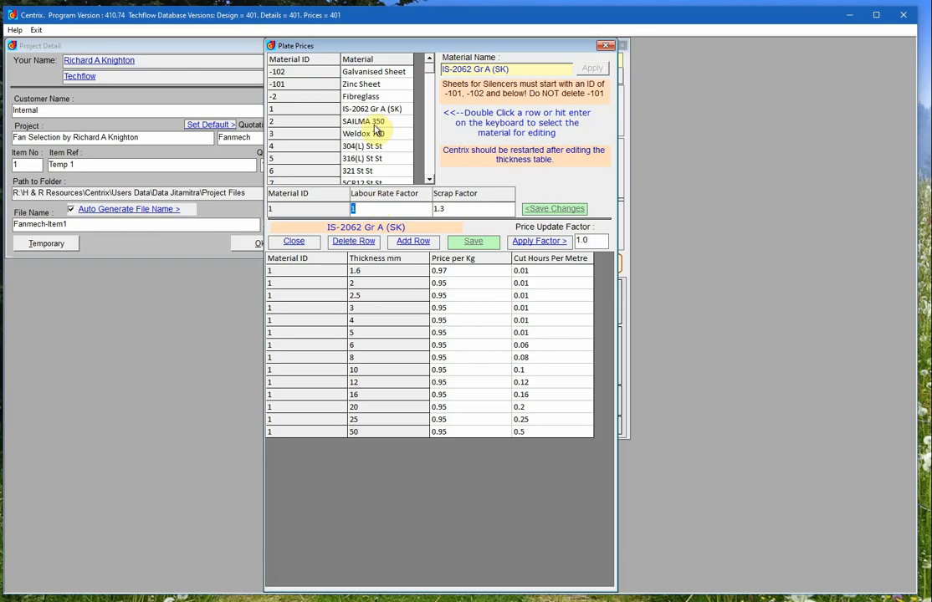
pyautogui.doubleClick(456, 208)
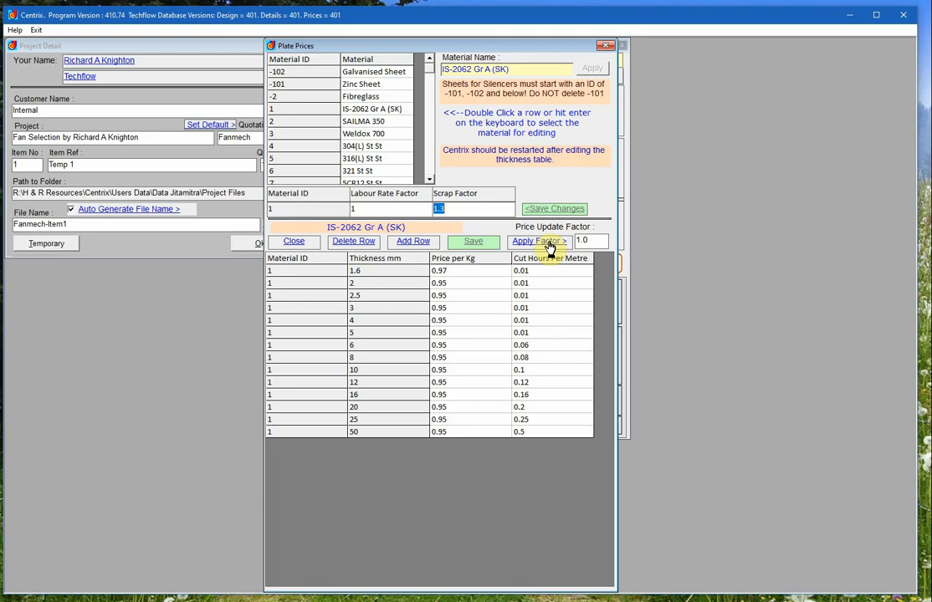
pyautogui.doubleClick(589, 241)
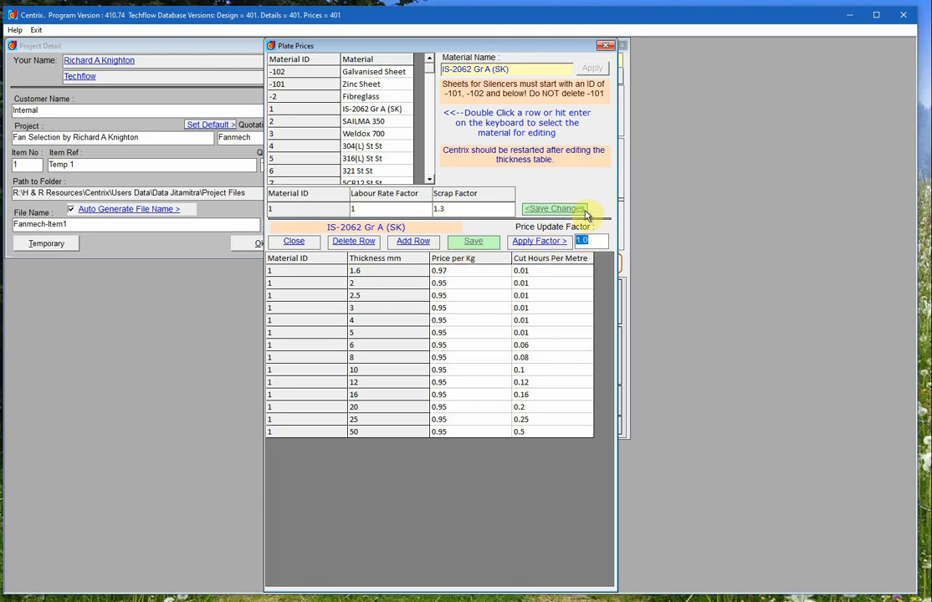
pyautogui.write('5')
pyautogui.click(540, 241)
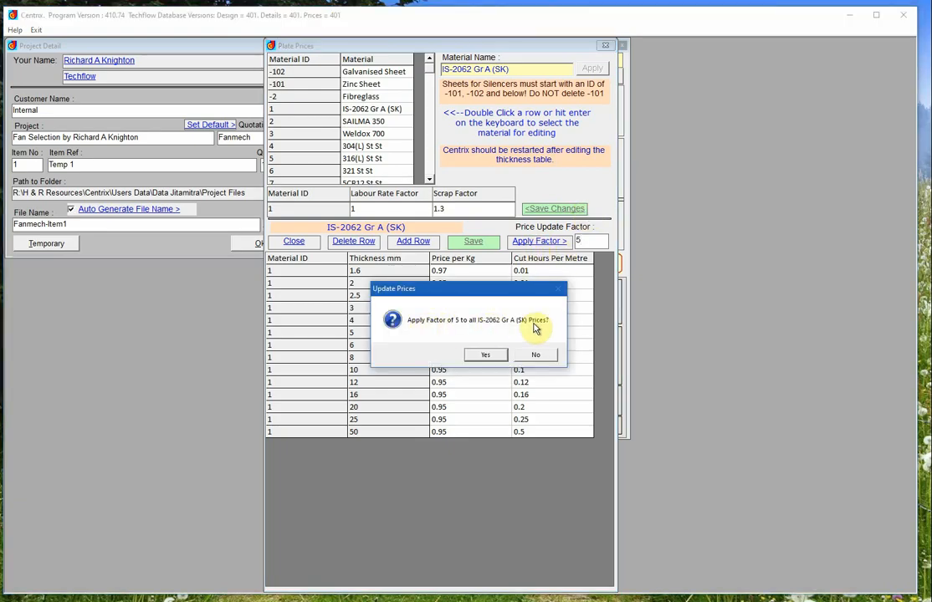
pyautogui.click(491, 358)
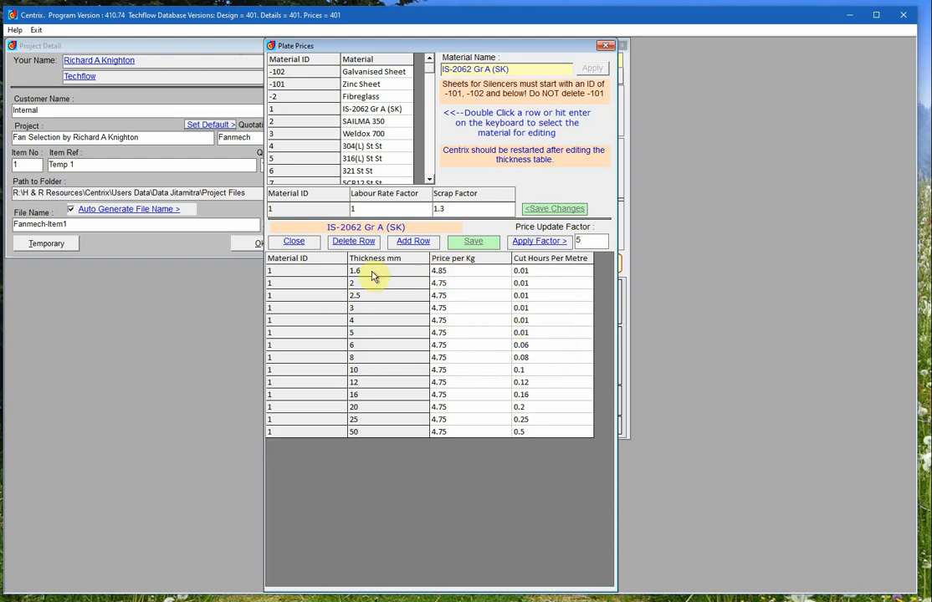
# - Set the IS-2062 Gr A (SK) price per kg to 5 for 1.6 mm and 4.9 for 2 mm, then save
pyautogui.click(449, 272)
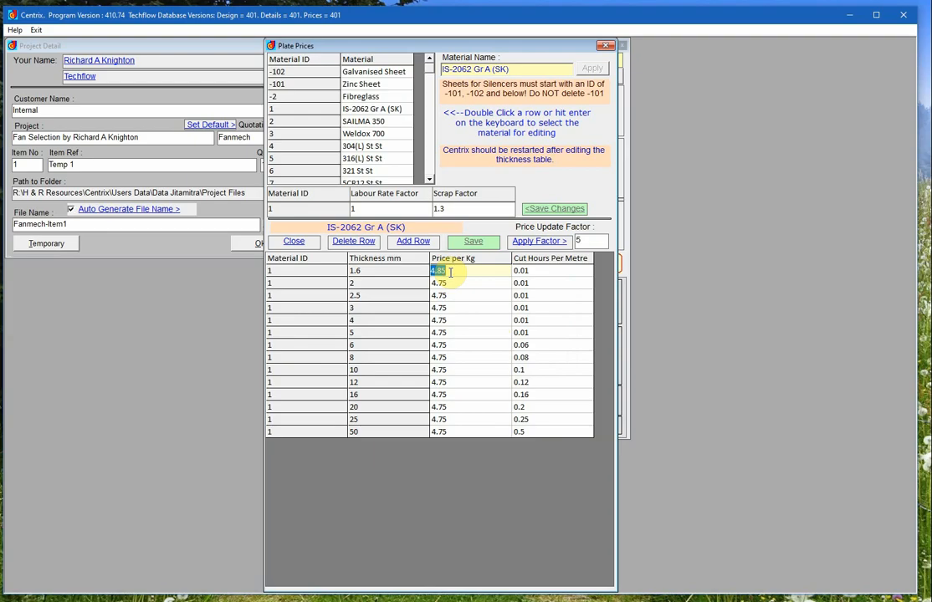
pyautogui.write('5')
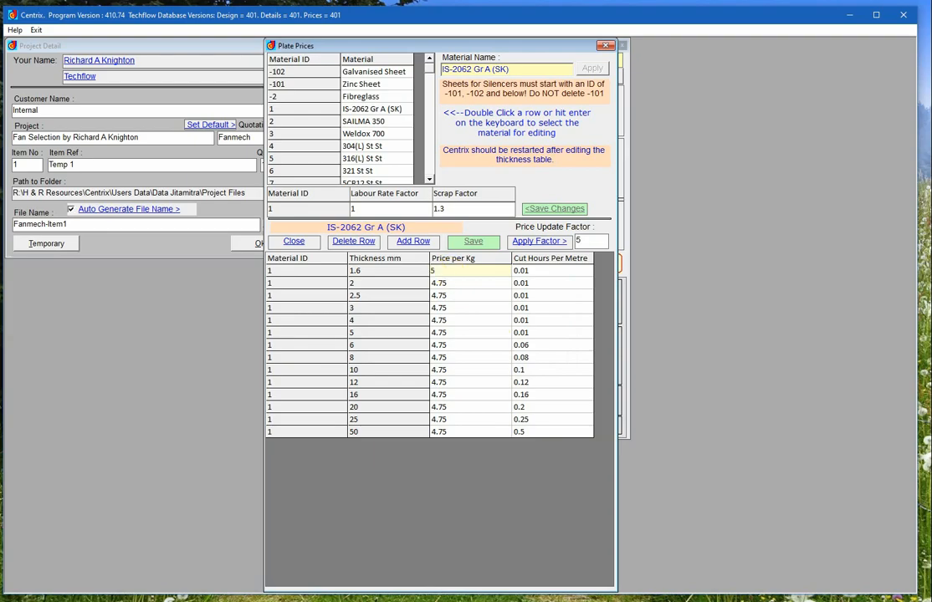
pyautogui.click(454, 284)
pyautogui.write('4')
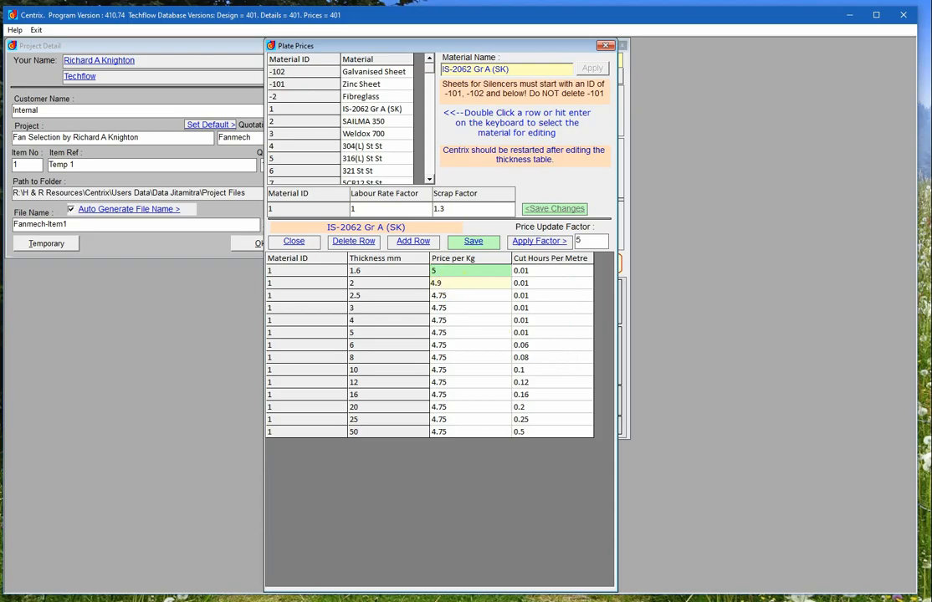
pyautogui.write('.9')
pyautogui.click(456, 295)
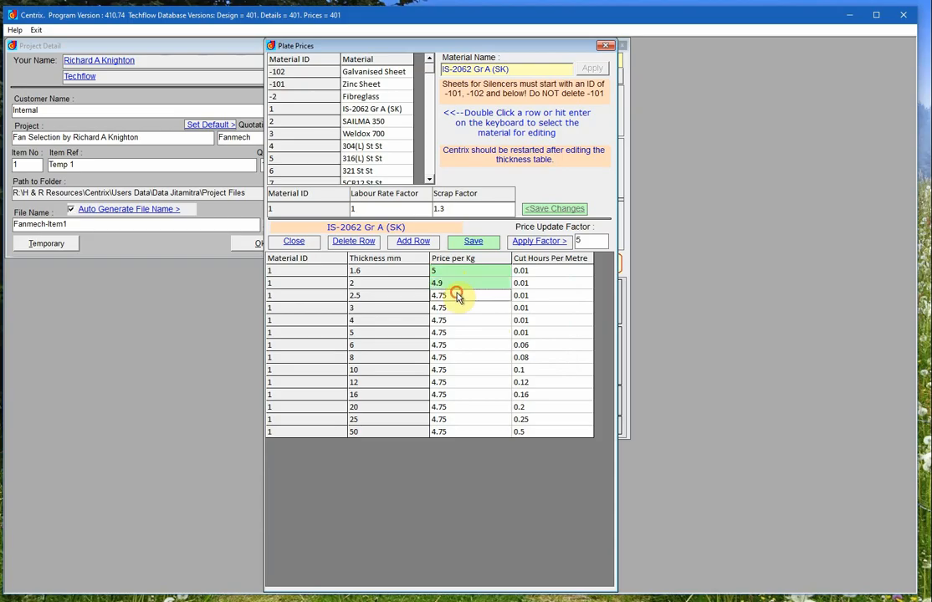
pyautogui.click(476, 243)
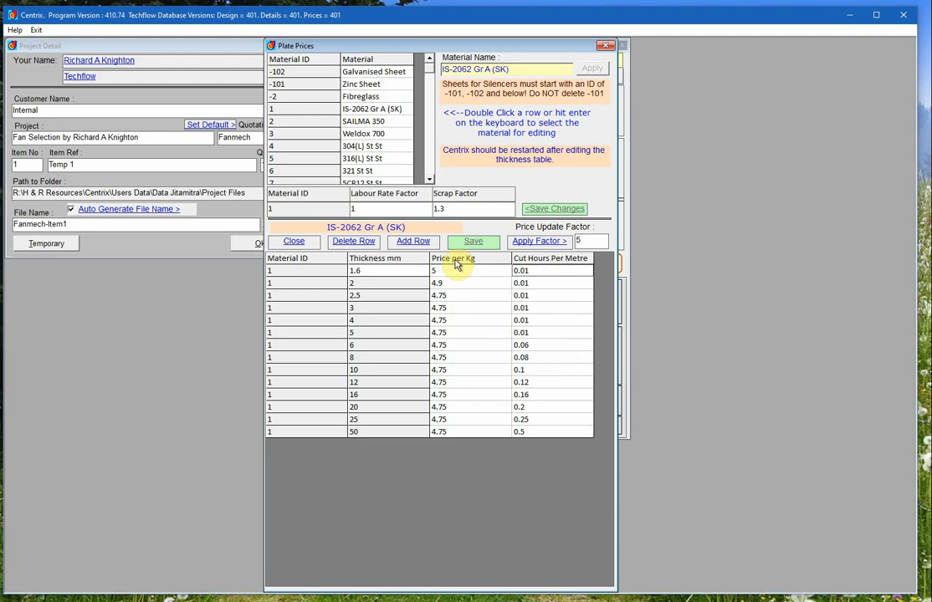
# - Review the SAILMA 350 and IS-2062 Gr A (SK) price tables
pyautogui.doubleClick(374, 124)
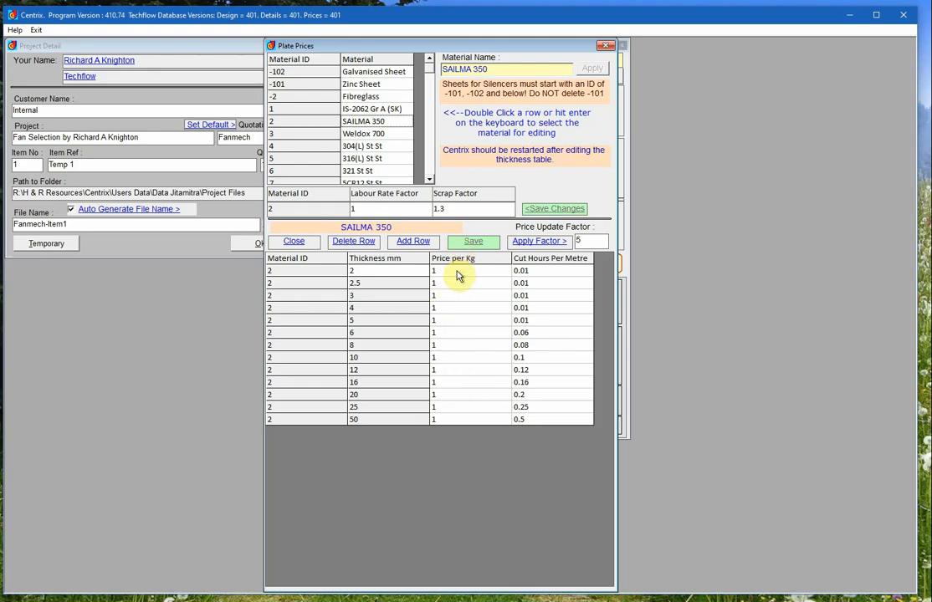
pyautogui.doubleClick(380, 111)
pyautogui.click(368, 284)
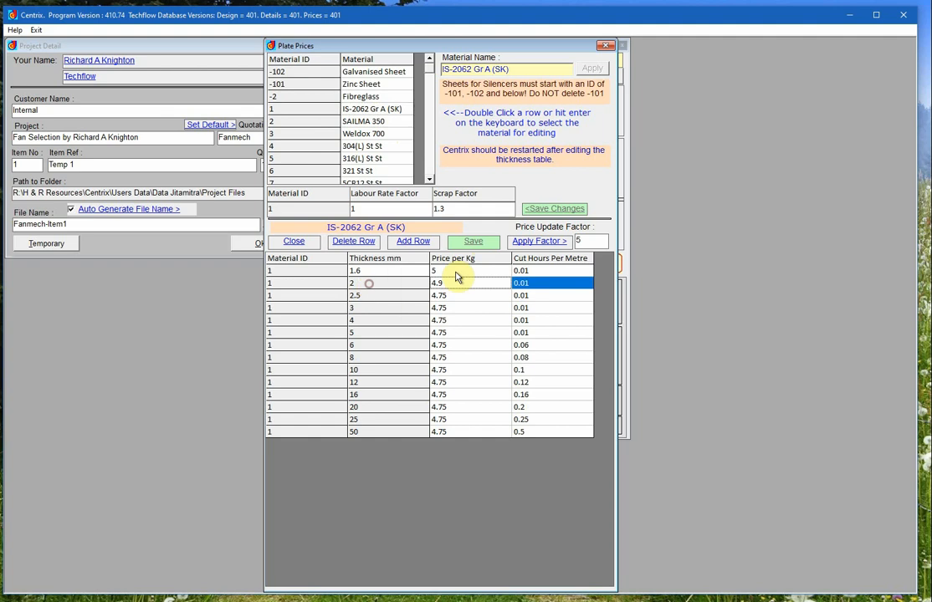
pyautogui.click(444, 272)
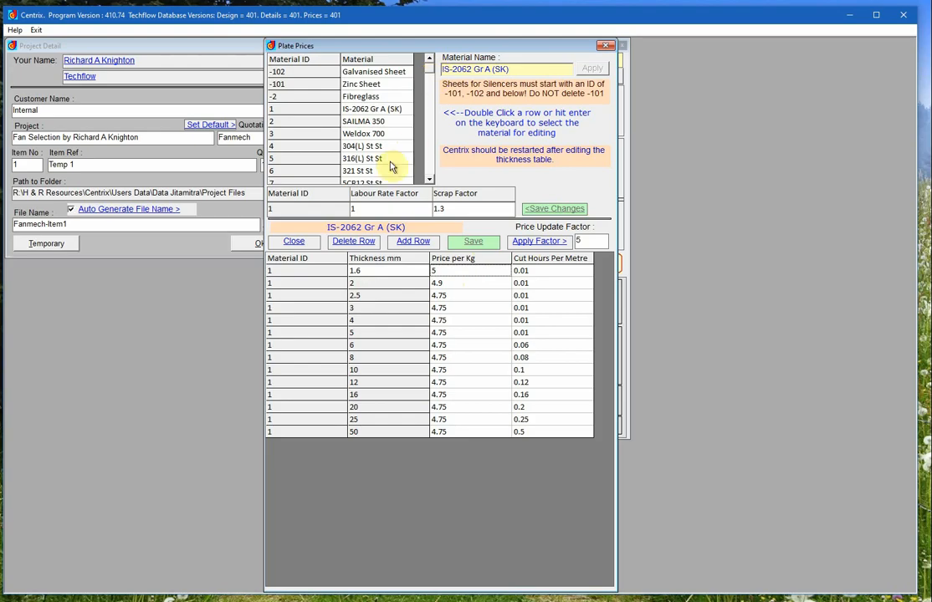
# - Try to delete the 1.6 mm thickness row of 304(L) St St, declining the confirmation
pyautogui.doubleClick(368, 147)
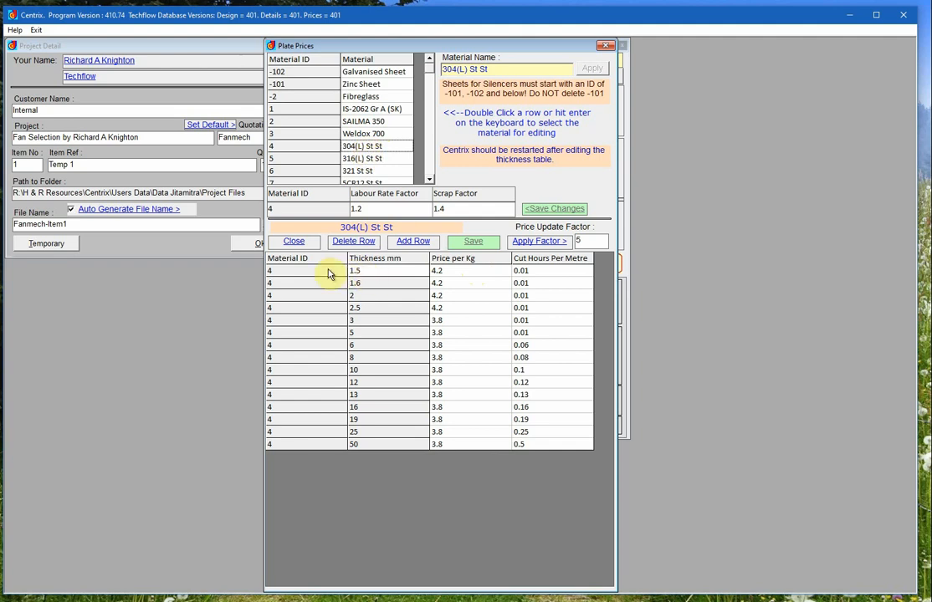
pyautogui.click(297, 271)
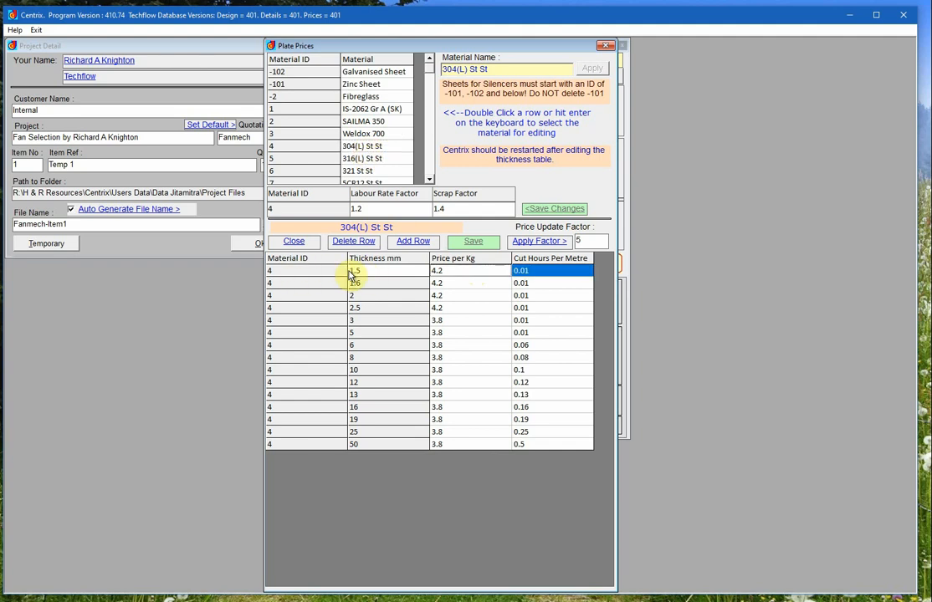
pyautogui.click(297, 285)
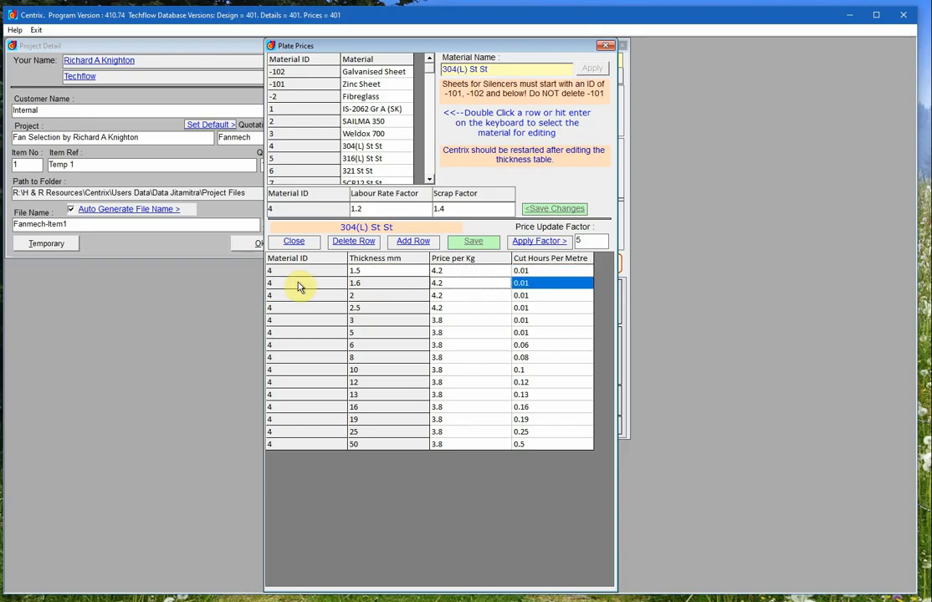
pyautogui.click(357, 242)
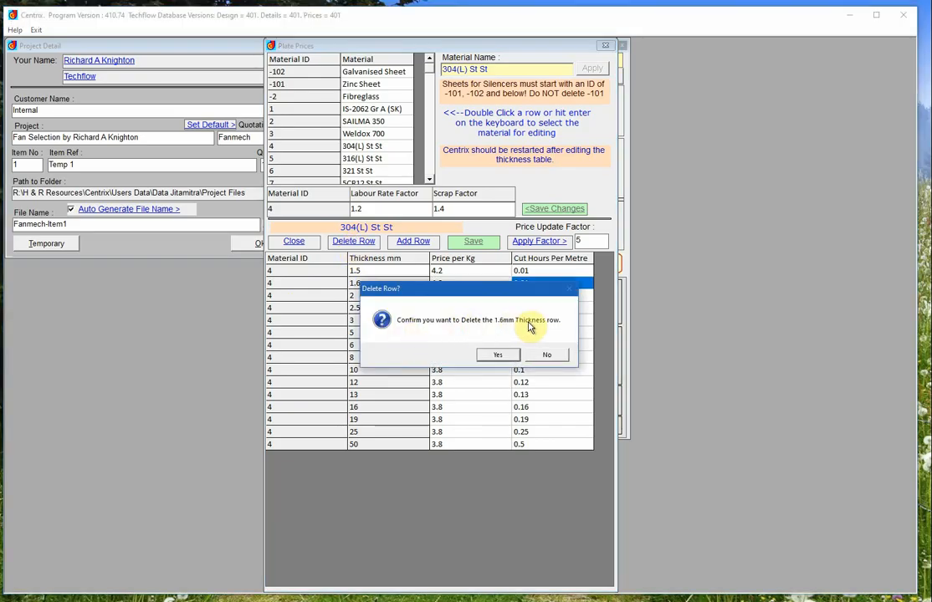
pyautogui.click(550, 355)
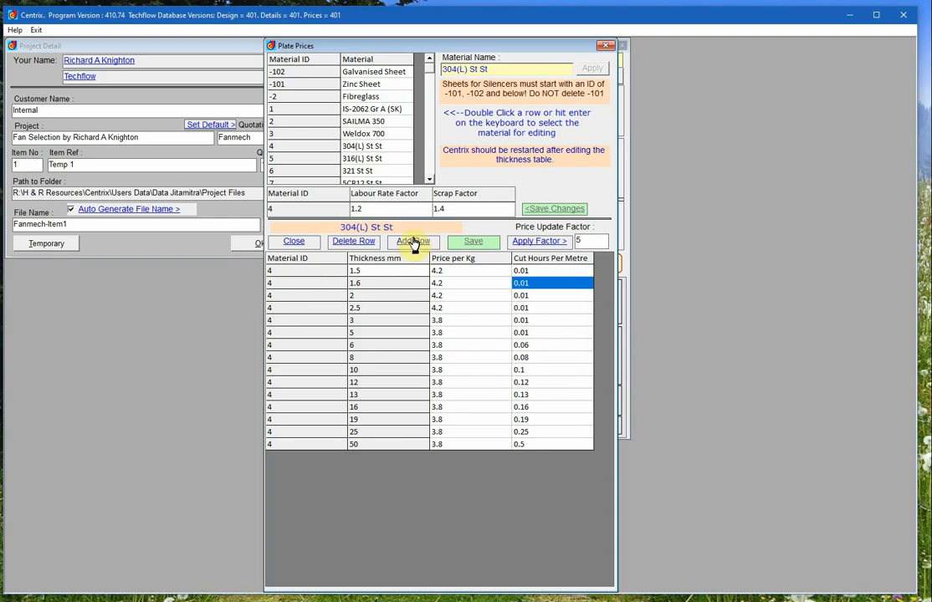
# - Reopen the IS-2062 Gr A (SK) price table and select its 5 mm row
pyautogui.doubleClick(382, 112)
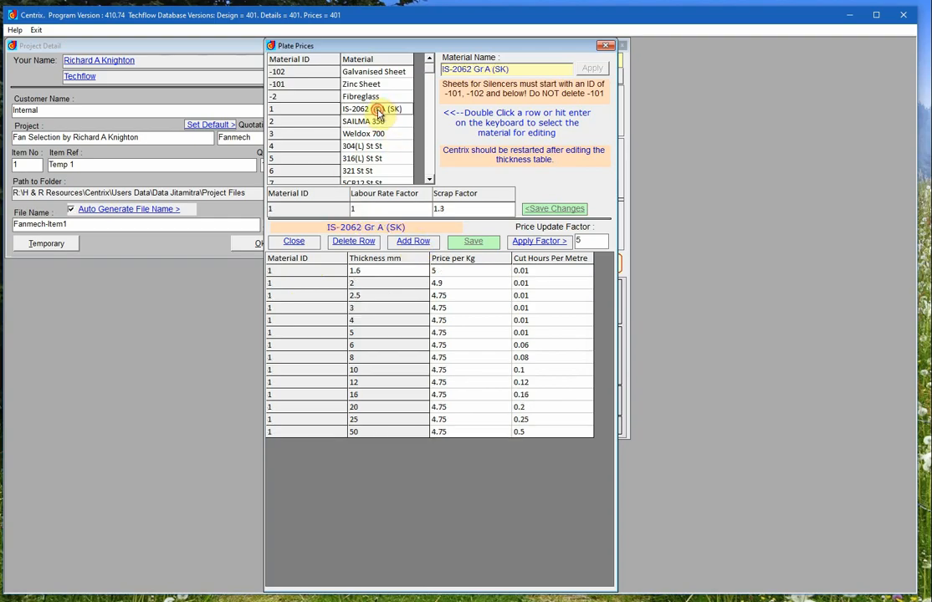
pyautogui.click(372, 333)
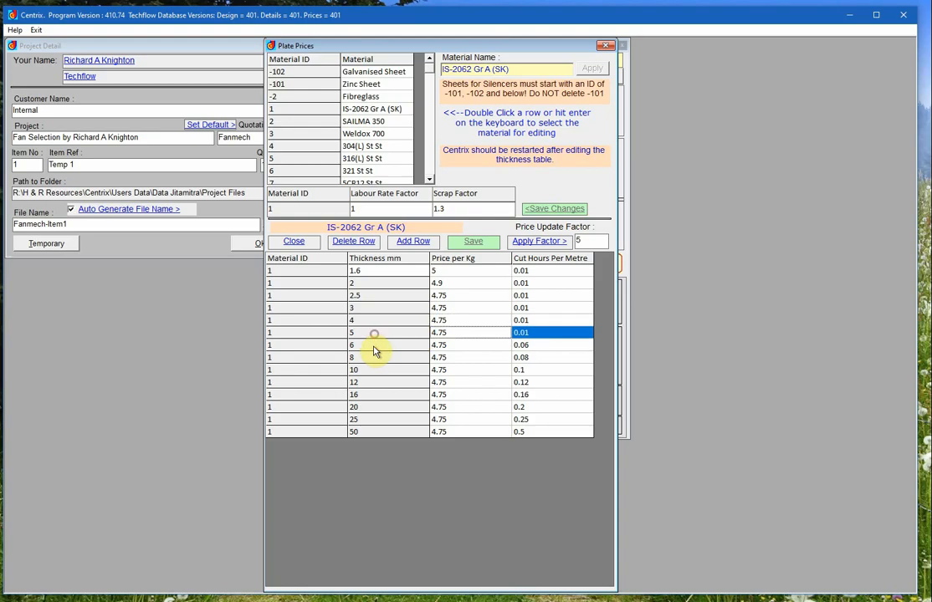
pyautogui.click(373, 346)
pyautogui.click(380, 358)
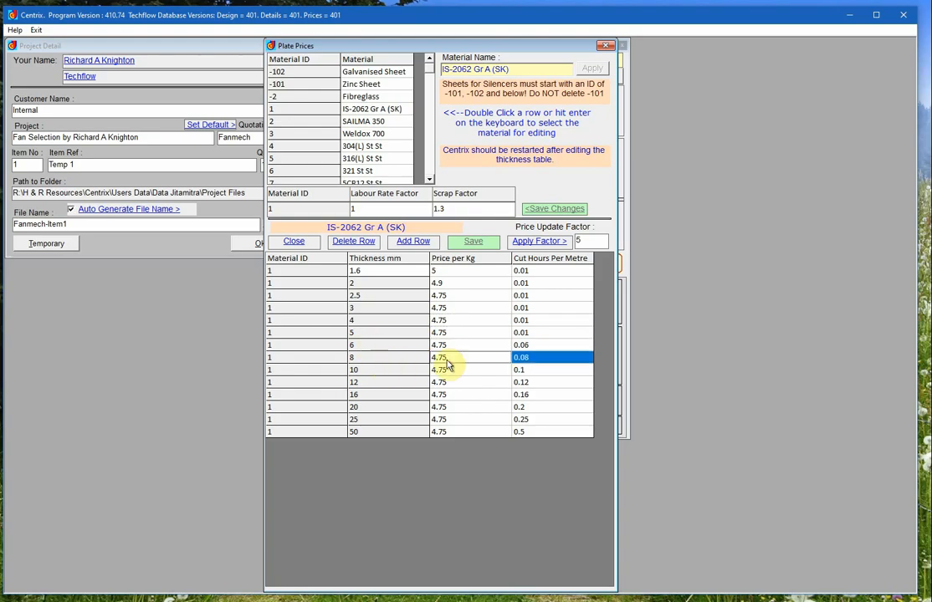
pyautogui.click(380, 296)
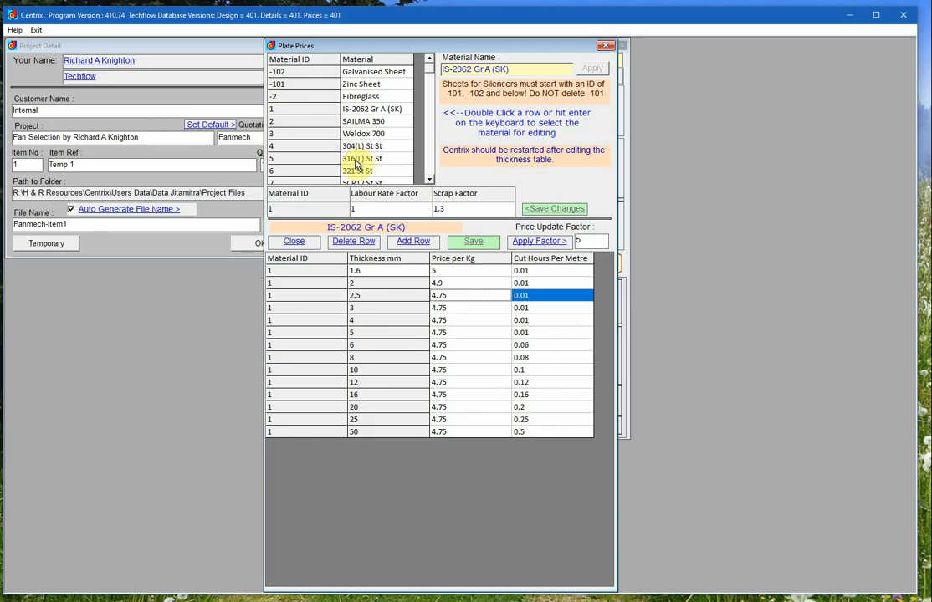
# - Open the SAF2205 St St price table from the materials list
pyautogui.click(429, 179)
pyautogui.click(429, 180)
pyautogui.click(429, 180)
pyautogui.click(428, 180)
pyautogui.click(429, 180)
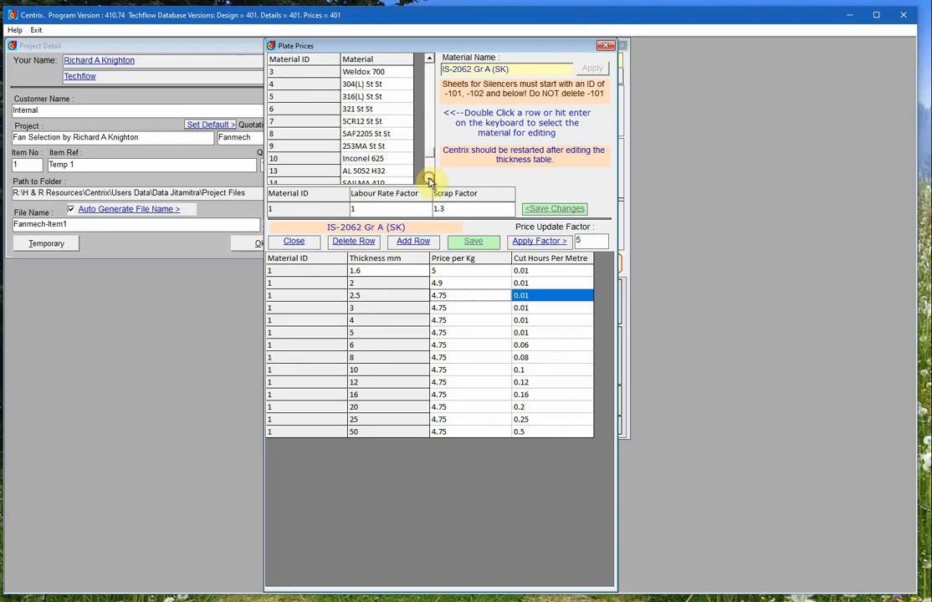
pyautogui.doubleClick(359, 134)
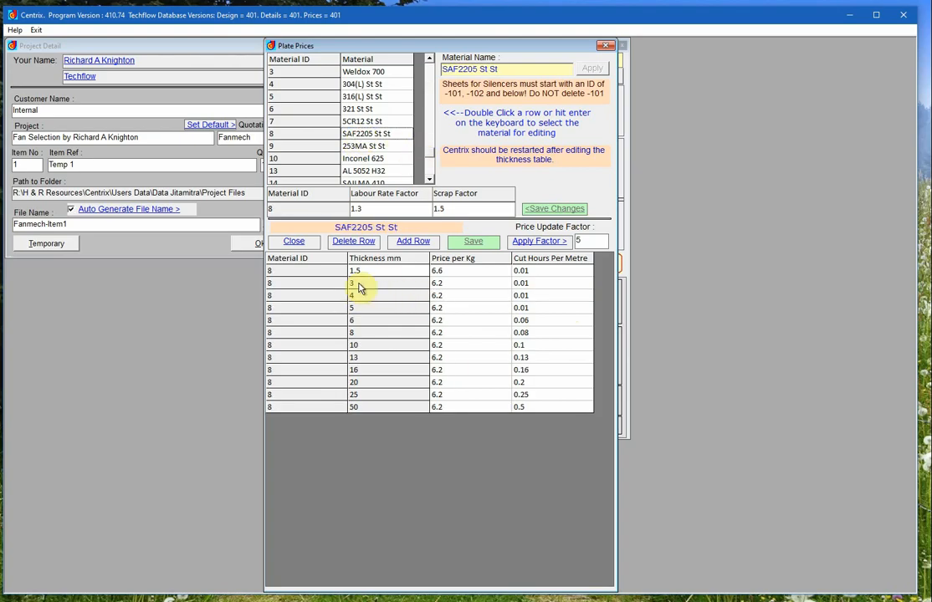
# - Add a 3.7 mm thickness row to SAF2205 St St with price 6.2 per kg and 0.08 cut hours per metre
pyautogui.click(413, 242)
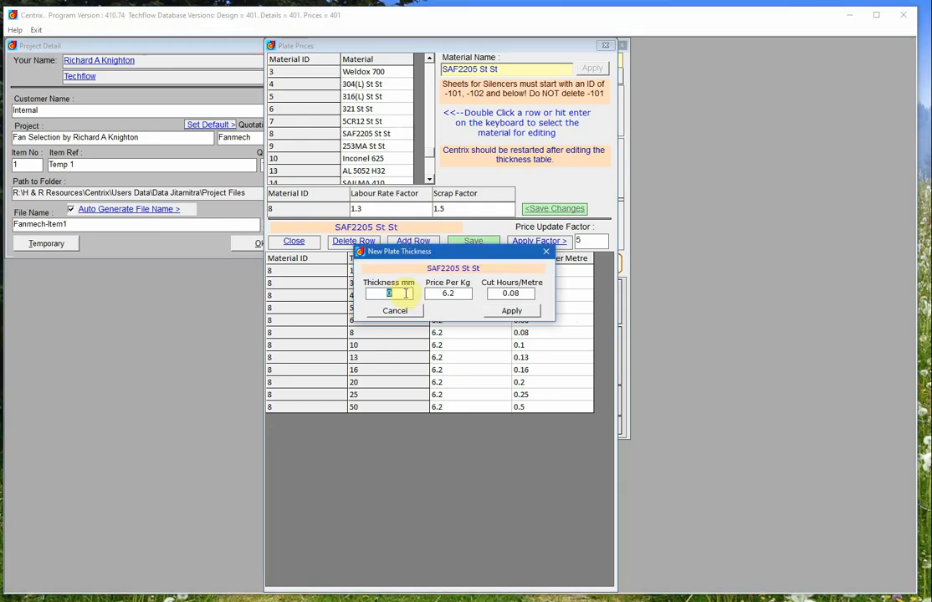
pyautogui.write('3.7')
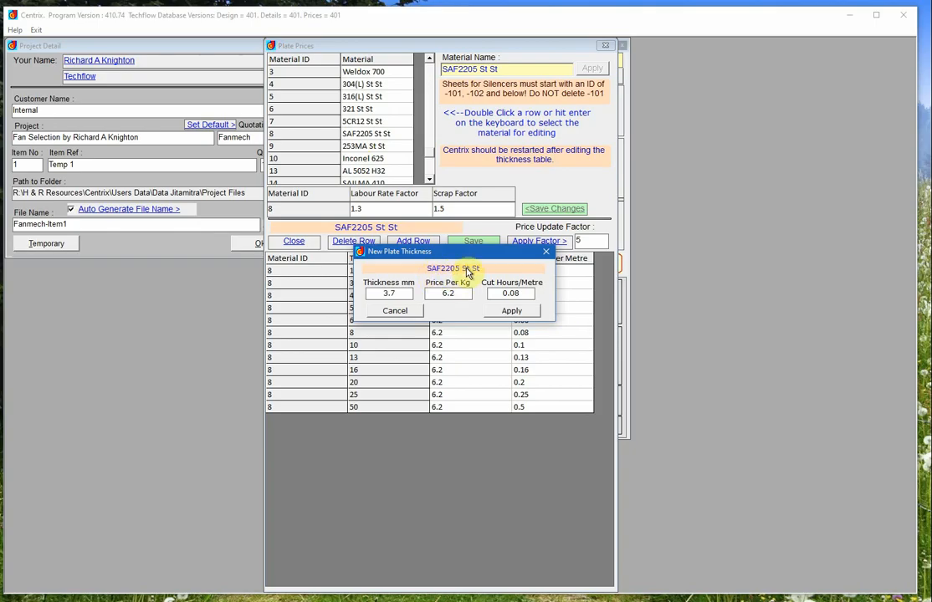
pyautogui.click(450, 294)
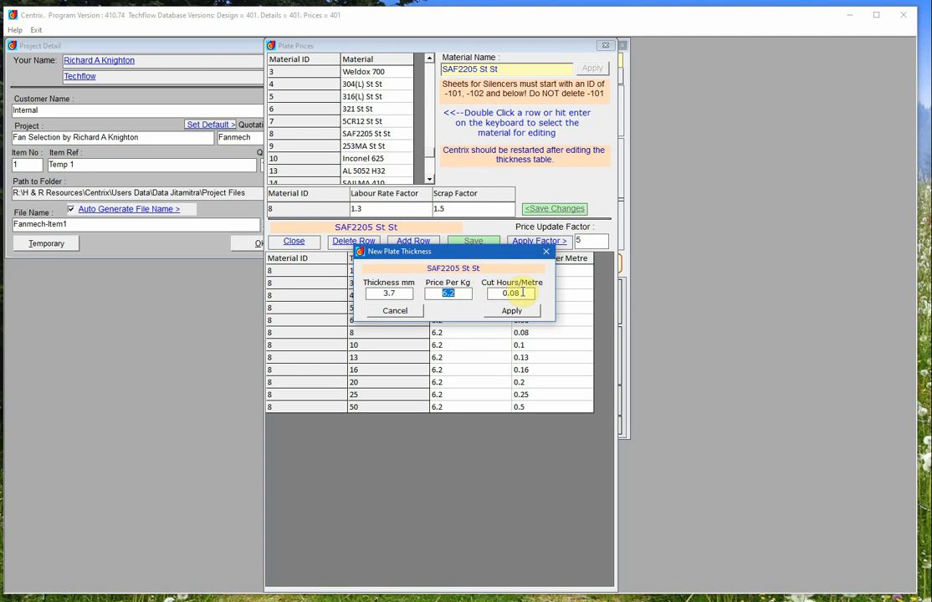
pyautogui.moveTo(505, 293); pyautogui.dragTo(522, 292)
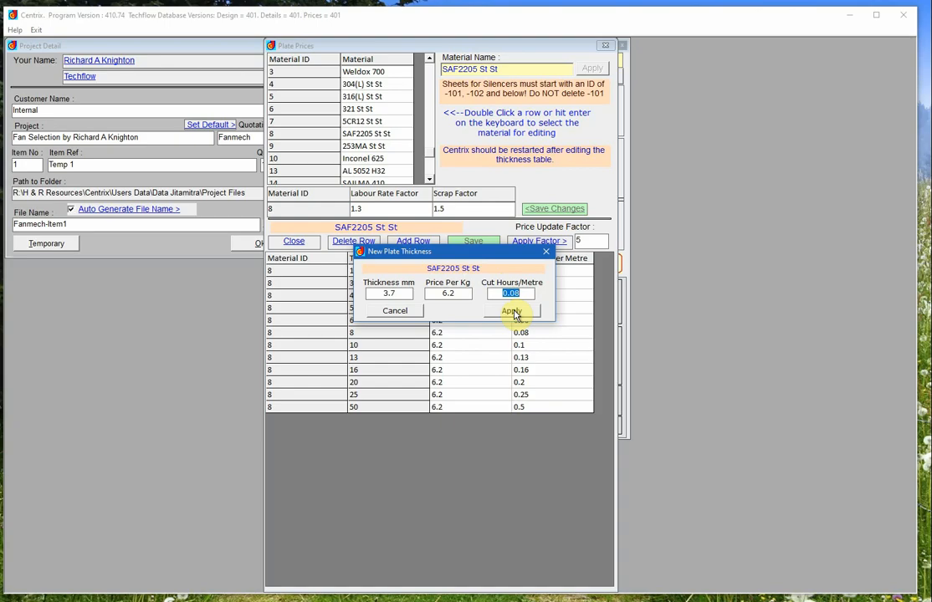
pyautogui.click(512, 312)
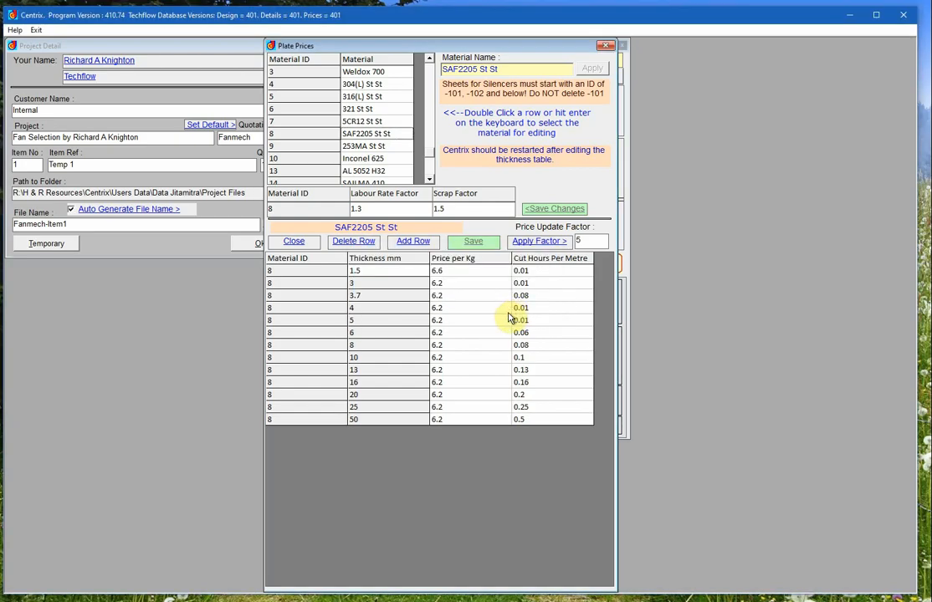
# - Delete the 3.7 mm thickness row of SAF2205 St St, confirming the deletion
pyautogui.click(361, 297)
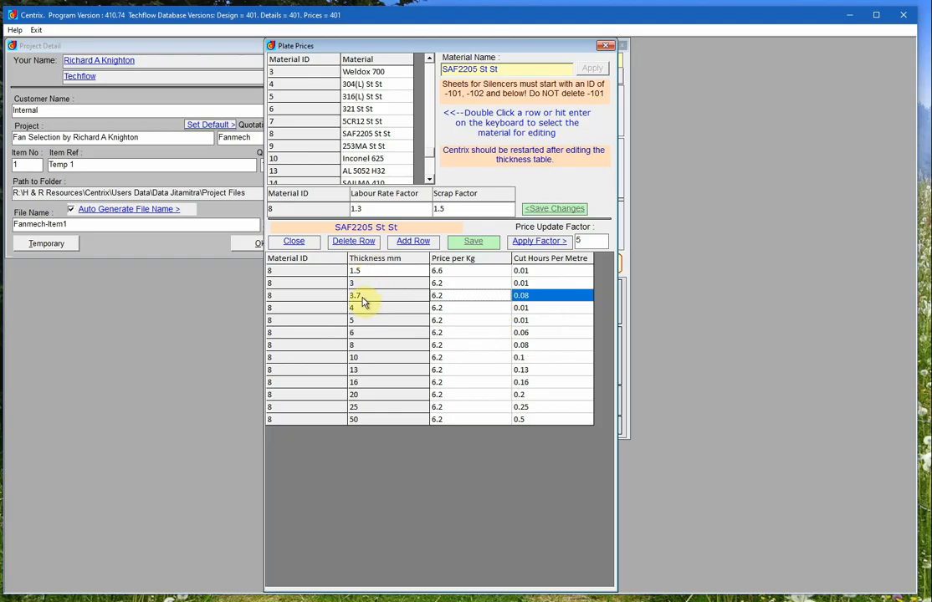
pyautogui.click(351, 242)
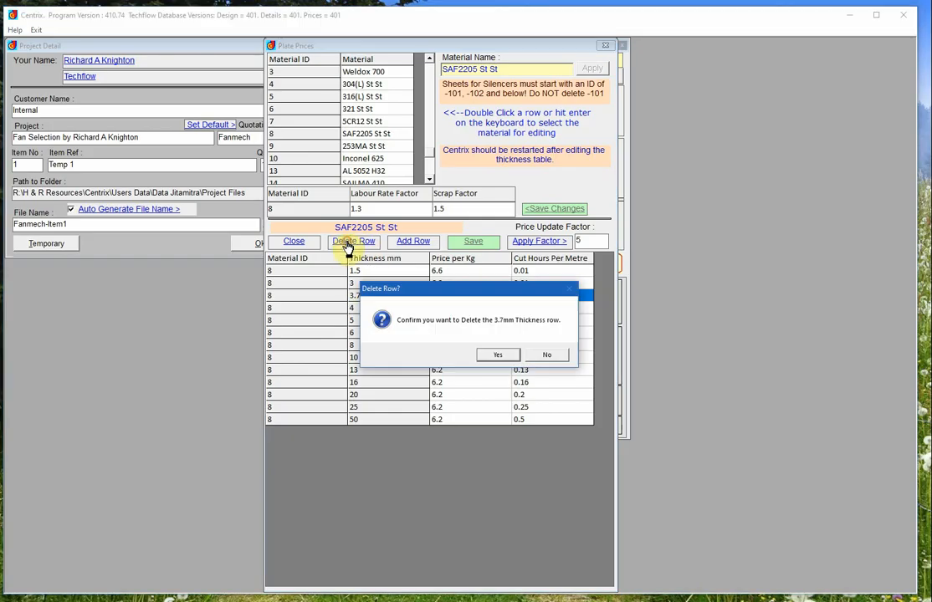
pyautogui.click(502, 356)
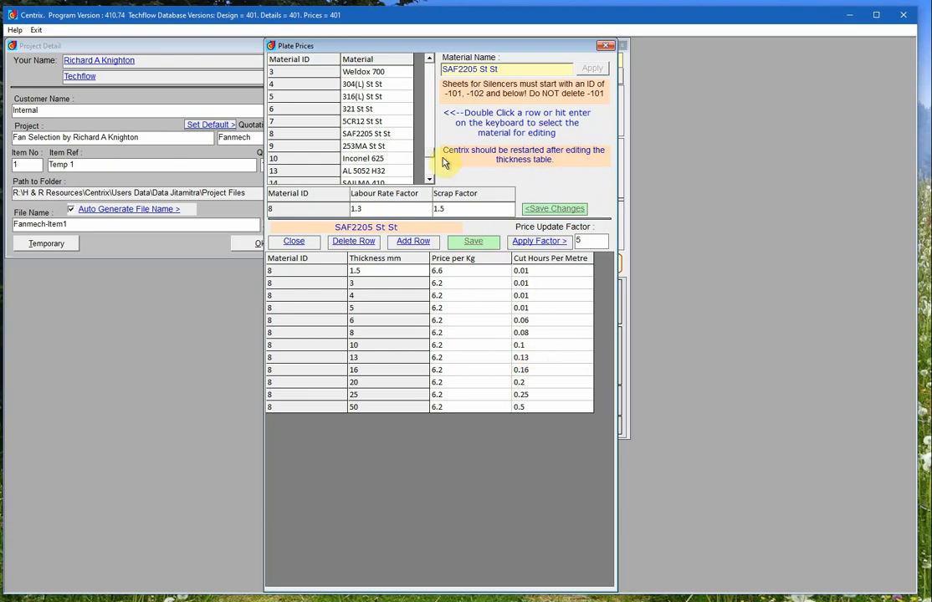
pyautogui.click(430, 179)
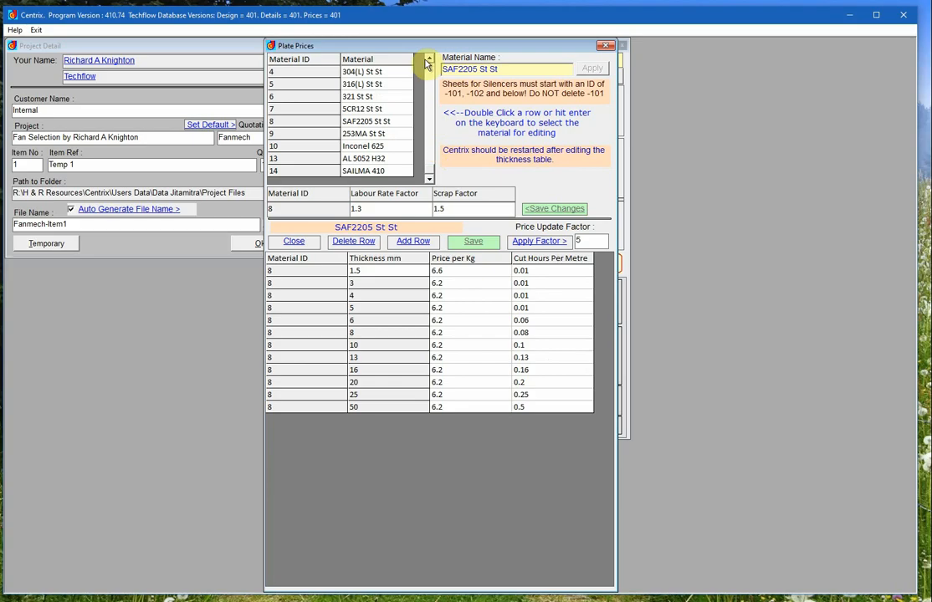